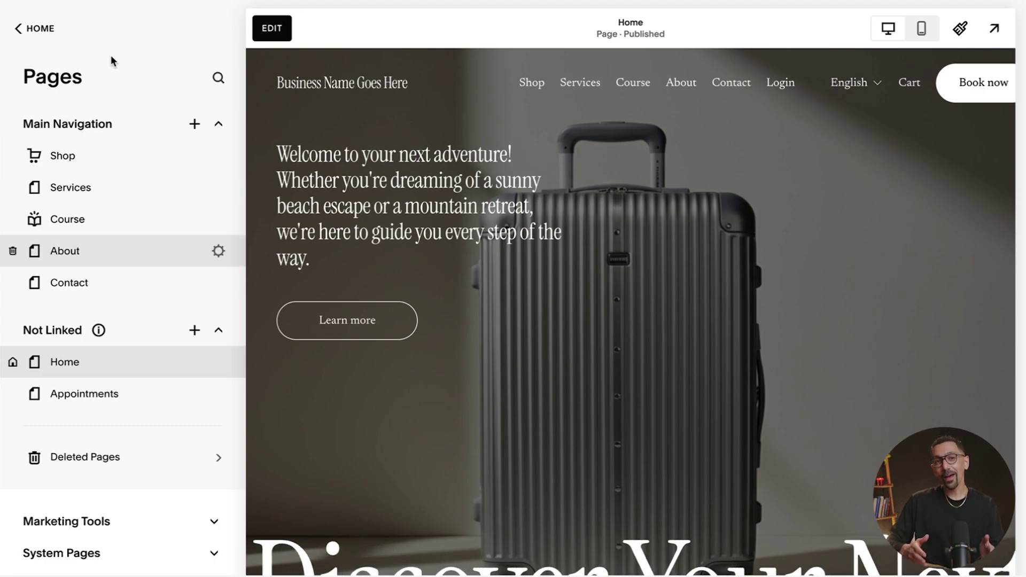
Step: Switch on the QR Code toggle in the About page's General settings to generate a code for /about
{"action": "left_click", "coordinate": [219, 251]}
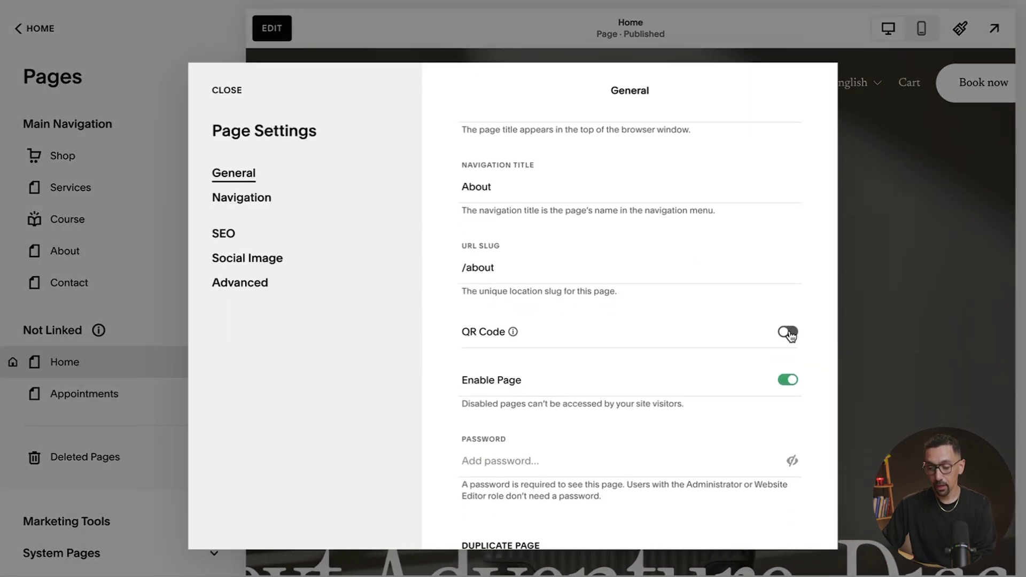
{"action": "left_click", "coordinate": [789, 334]}
{"action": "scroll", "coordinate": [712, 314], "scroll_direction": "down", "scroll_amount": 2}
{"action": "mouse_move", "coordinate": [668, 314]}
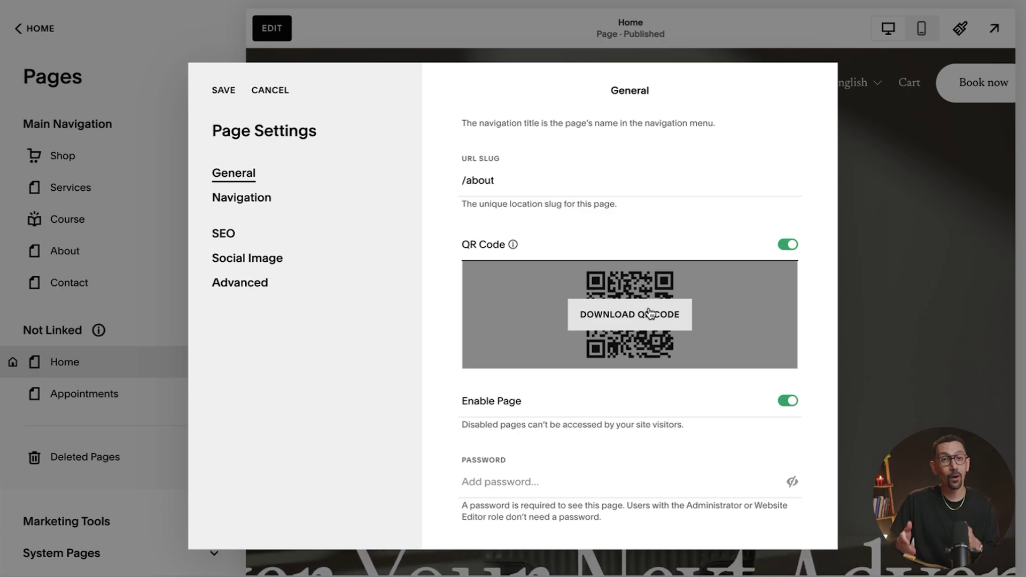
{"action": "scroll", "coordinate": [649, 313], "scroll_direction": "down", "scroll_amount": 1}
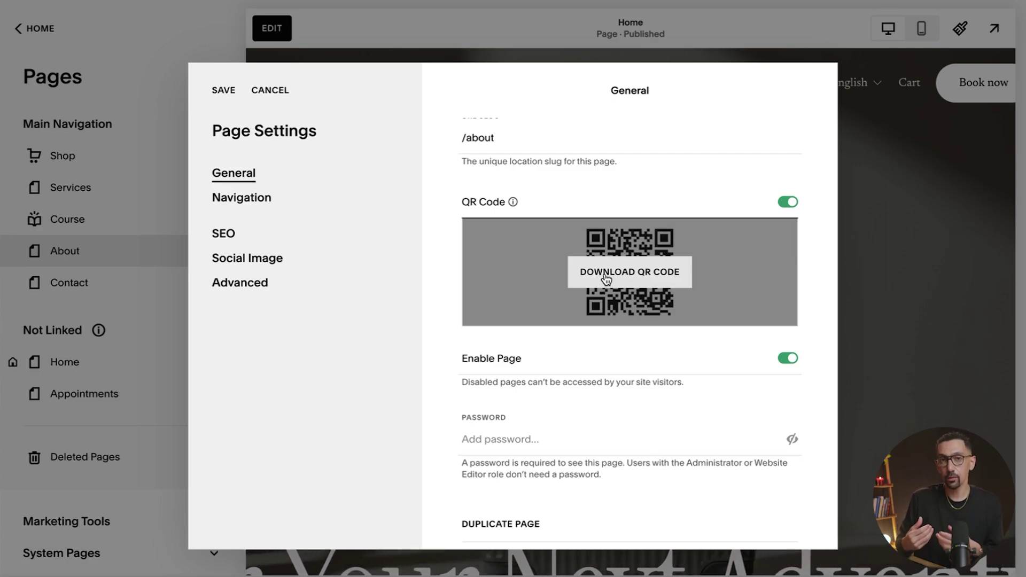
{"action": "scroll", "coordinate": [553, 258], "scroll_direction": "up", "scroll_amount": 1}
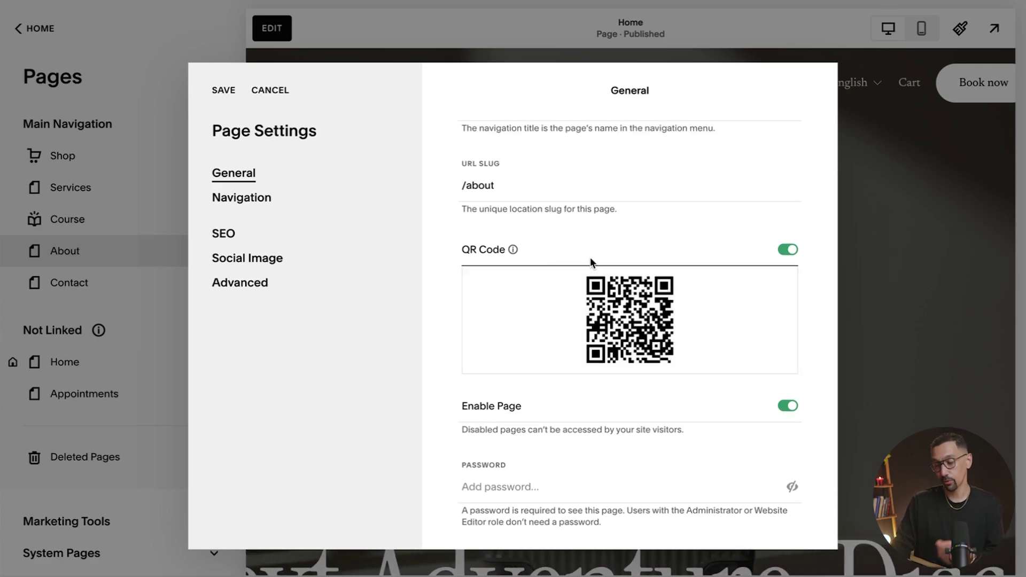
Step: Append '-us' to the About page's URL slug and create a new matching QR code
{"action": "left_click", "coordinate": [523, 179]}
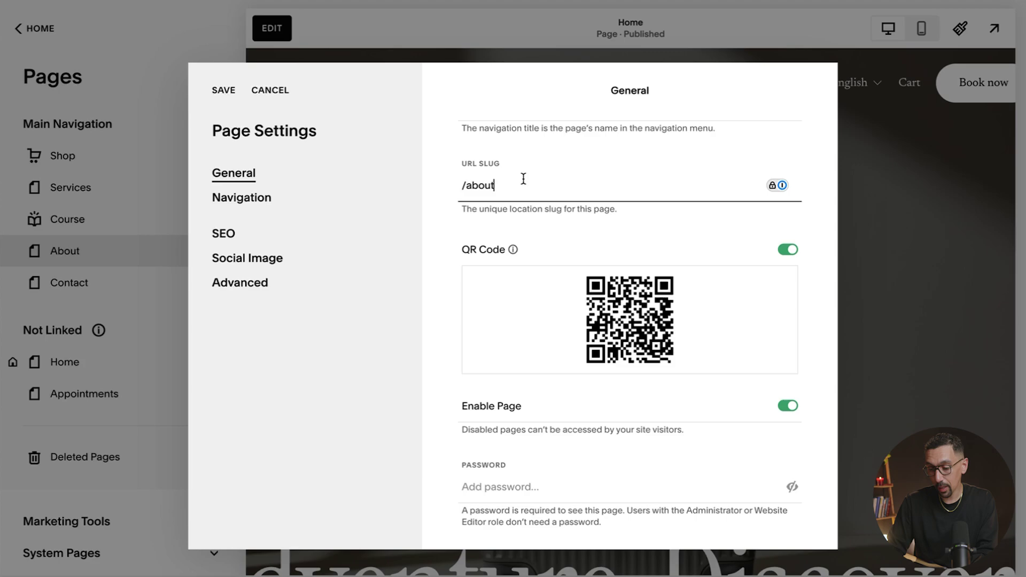
{"action": "type", "text": "-us"}
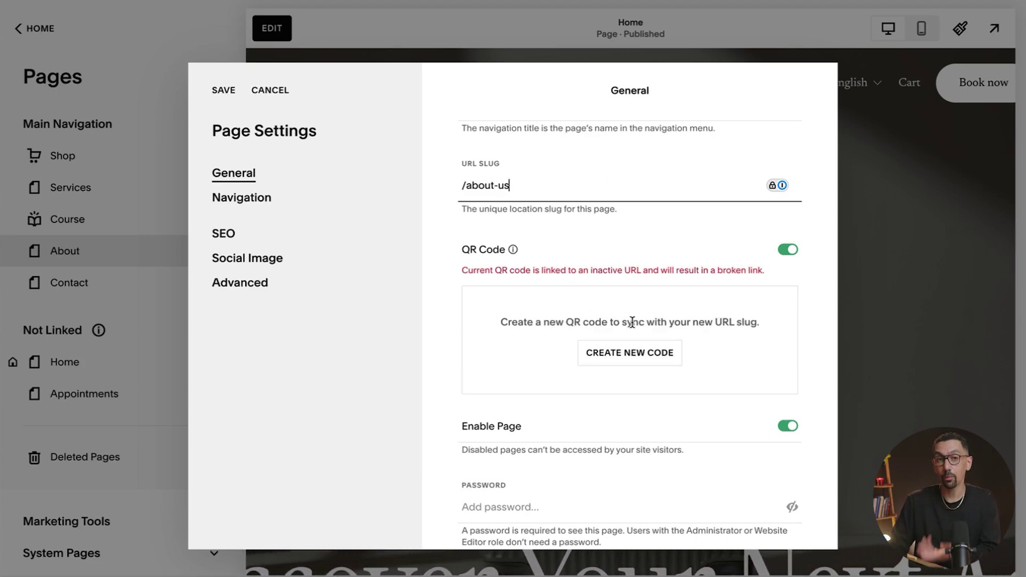
{"action": "left_click", "coordinate": [636, 357]}
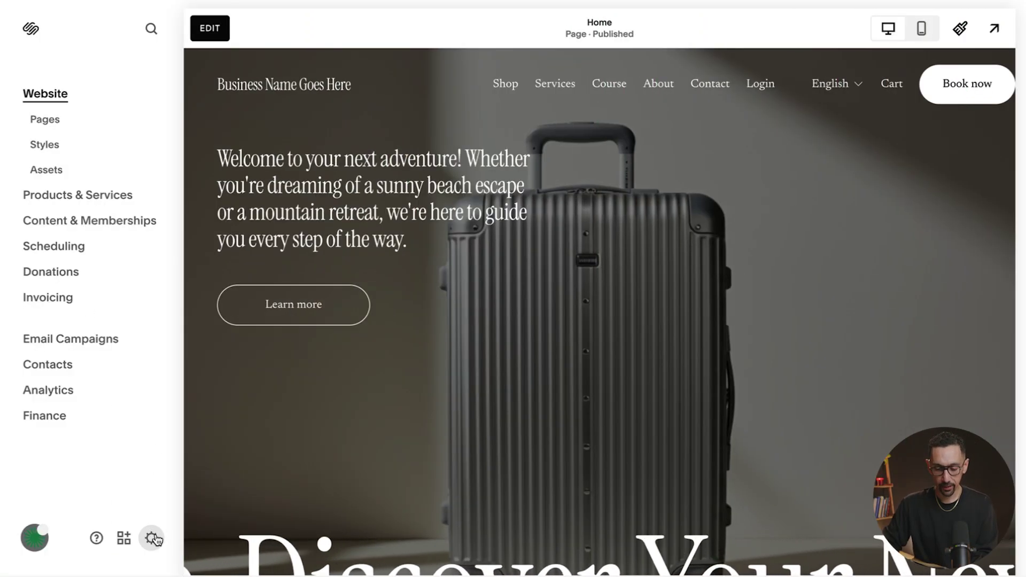
Step: Review the SEO Appearance settings under the site's Marketing settings
{"action": "left_click", "coordinate": [151, 539]}
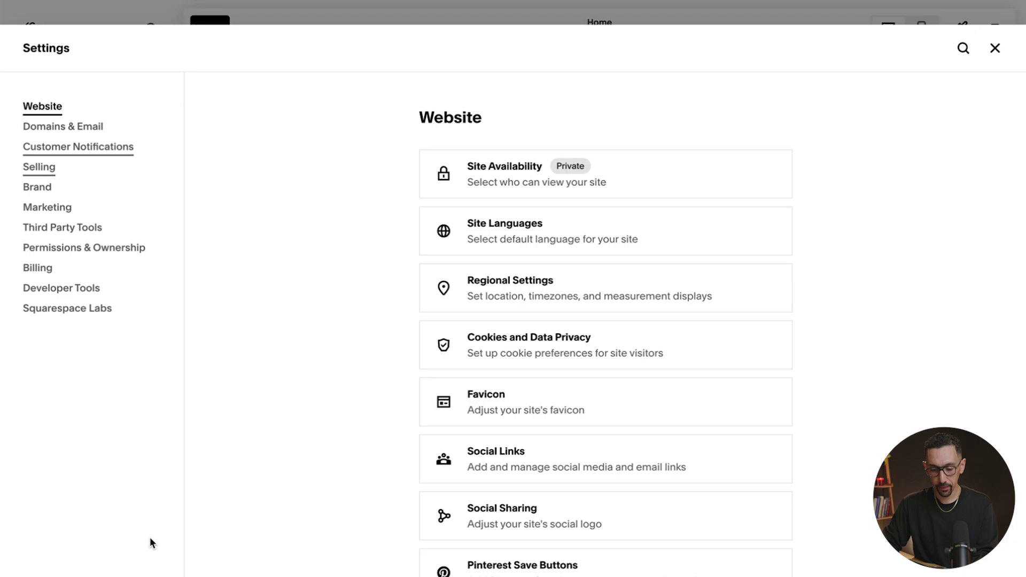
{"action": "left_click", "coordinate": [51, 207]}
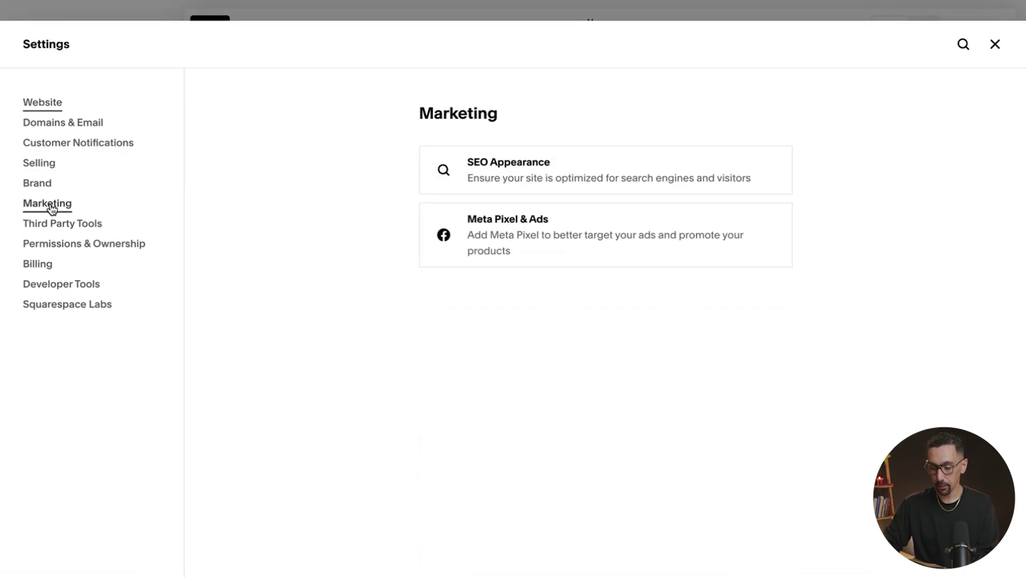
{"action": "left_click", "coordinate": [579, 178]}
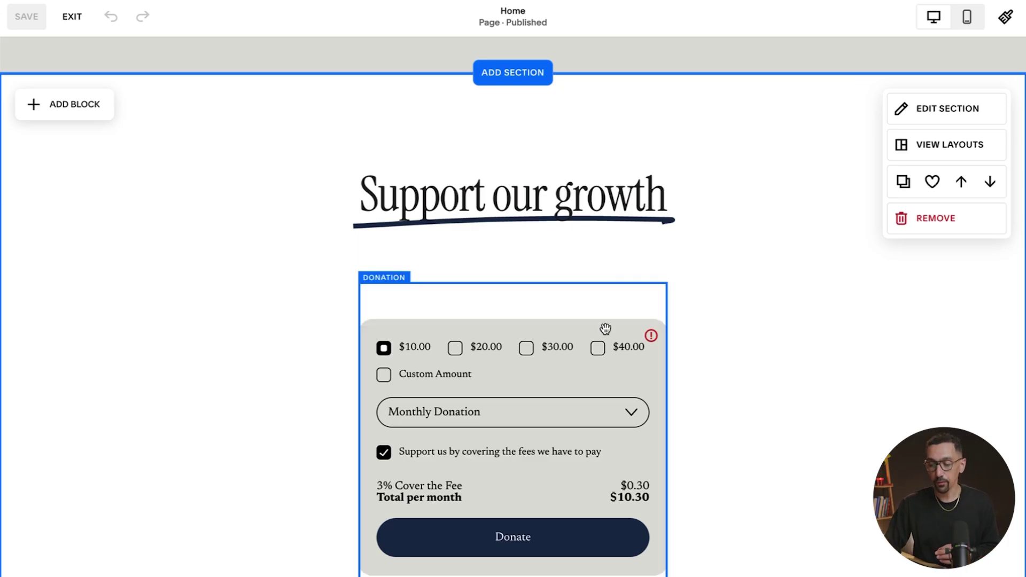
Step: Open the donation block's General Fund settings and scroll to its Recurring Donations options
{"action": "left_click", "coordinate": [580, 391]}
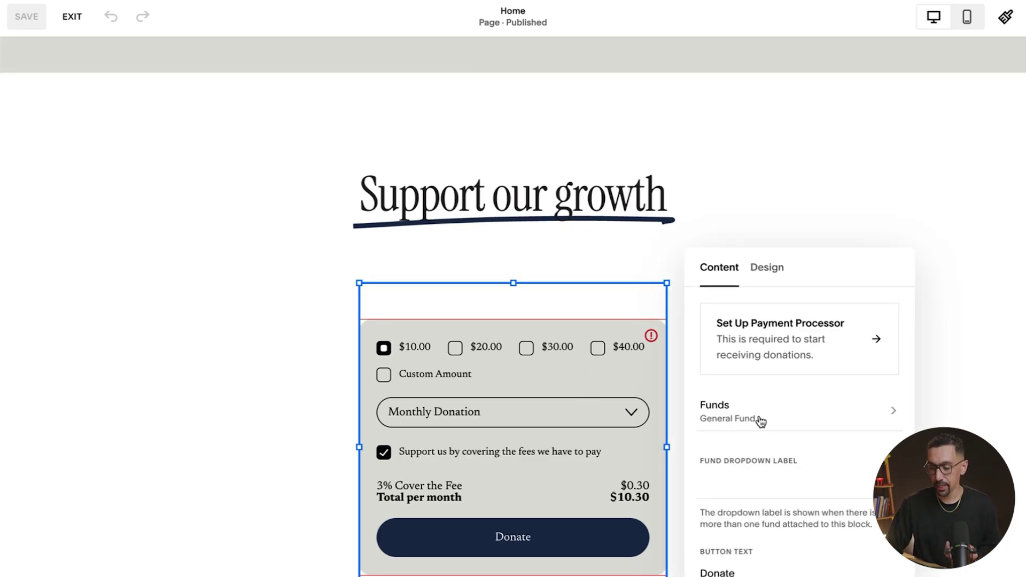
{"action": "left_click", "coordinate": [761, 417]}
{"action": "left_click", "coordinate": [886, 309]}
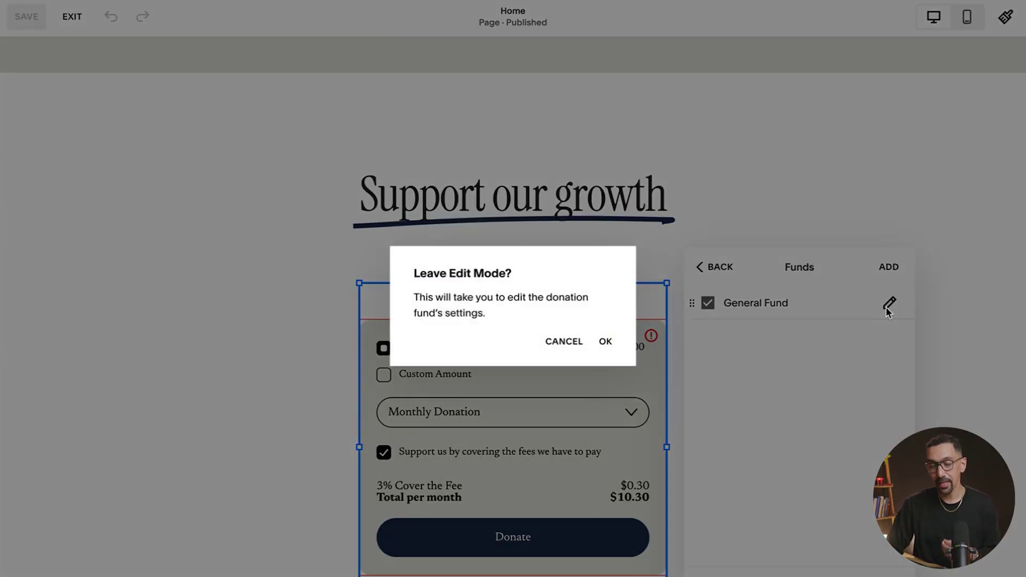
{"action": "left_click", "coordinate": [605, 343]}
{"action": "scroll", "coordinate": [263, 410], "scroll_direction": "down", "scroll_amount": 3}
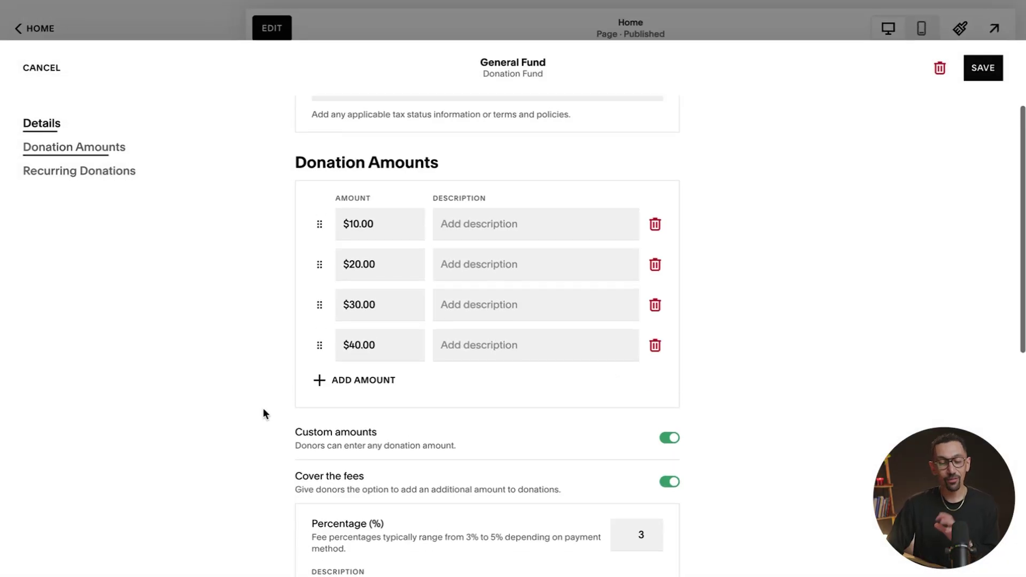
{"action": "scroll", "coordinate": [263, 409], "scroll_direction": "down", "scroll_amount": 3}
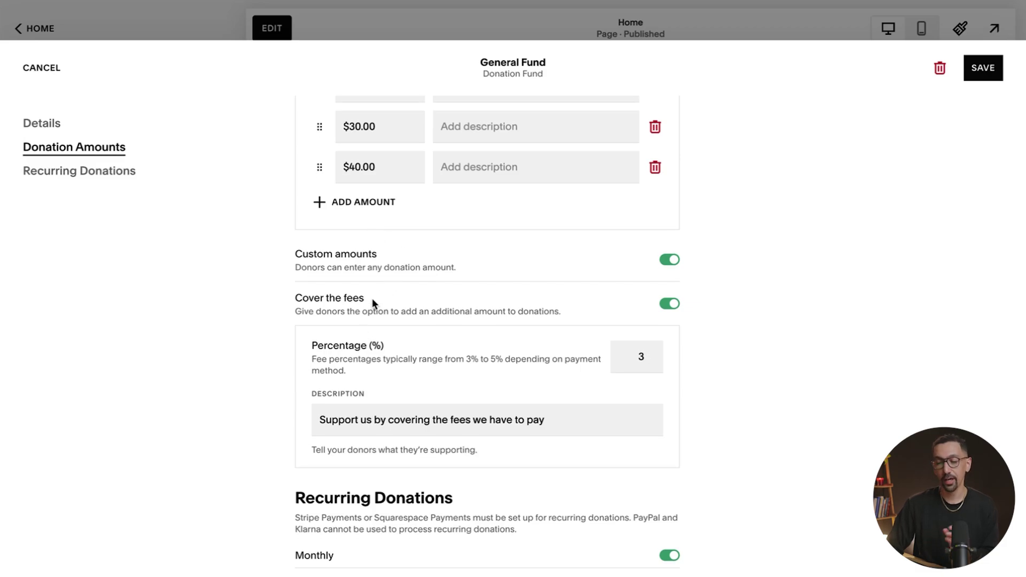
{"action": "scroll", "coordinate": [374, 305], "scroll_direction": "down", "scroll_amount": 5}
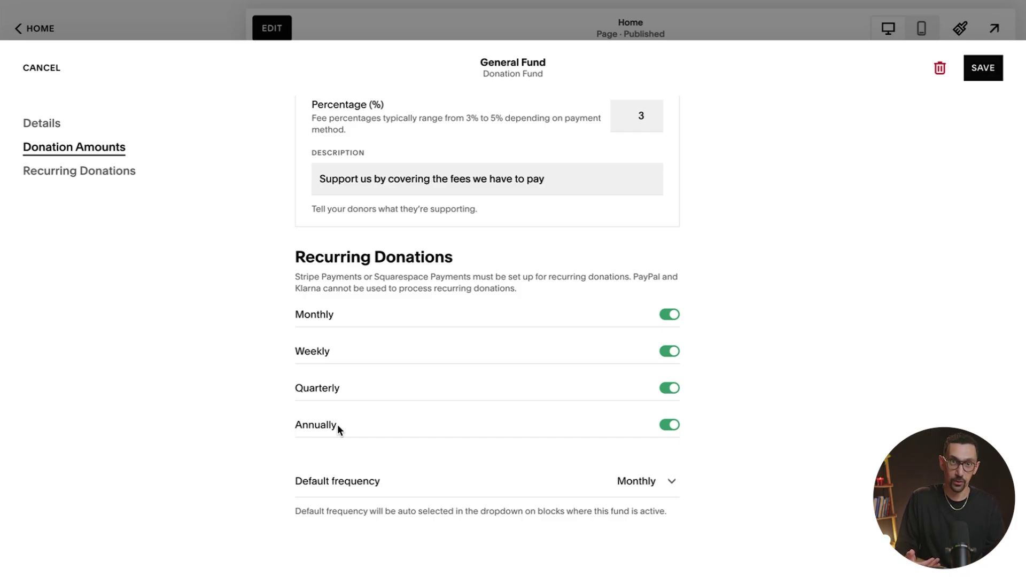
{"action": "scroll", "coordinate": [338, 424], "scroll_direction": "down", "scroll_amount": 2}
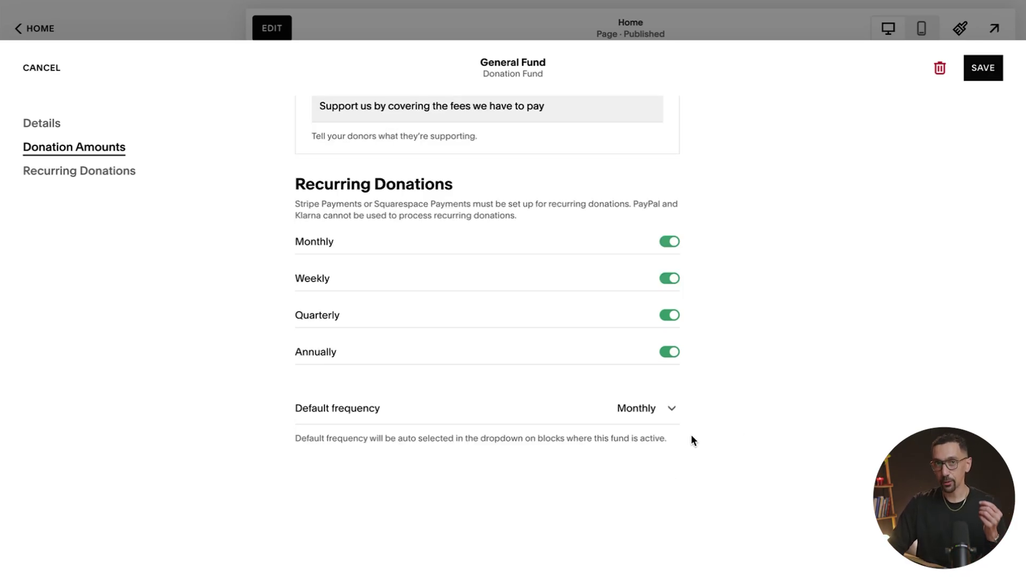
Step: Set the General Fund's default donation frequency to Annually
{"action": "left_click", "coordinate": [641, 411]}
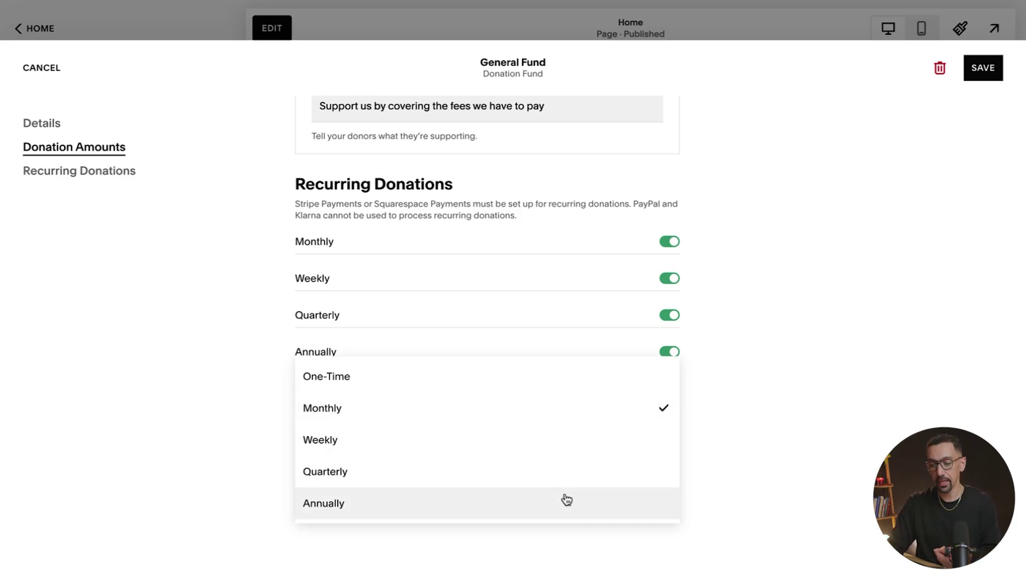
{"action": "left_click", "coordinate": [567, 500]}
{"action": "scroll", "coordinate": [613, 398], "scroll_direction": "up", "scroll_amount": 2}
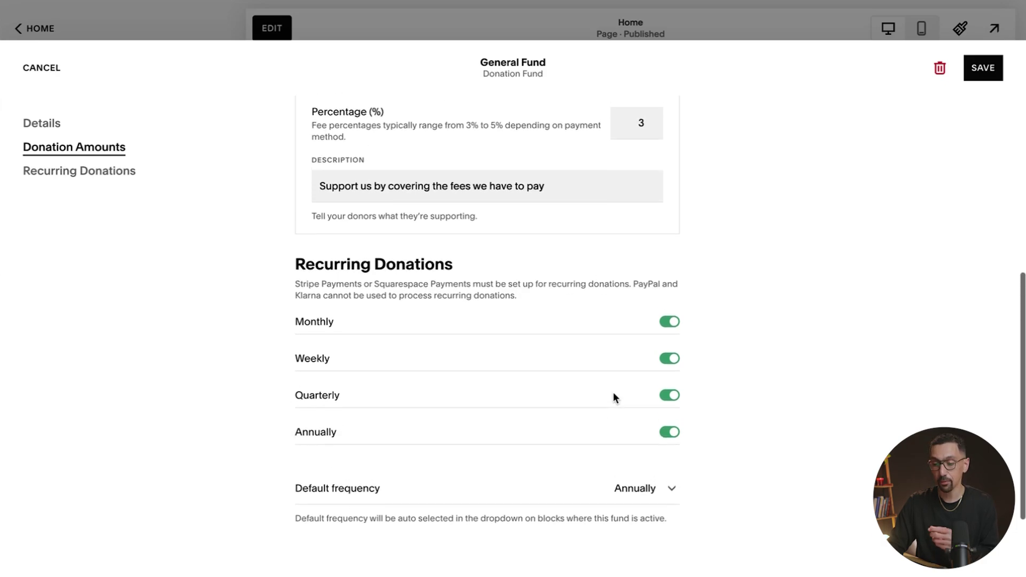
{"action": "scroll", "coordinate": [614, 398], "scroll_direction": "up", "scroll_amount": 2}
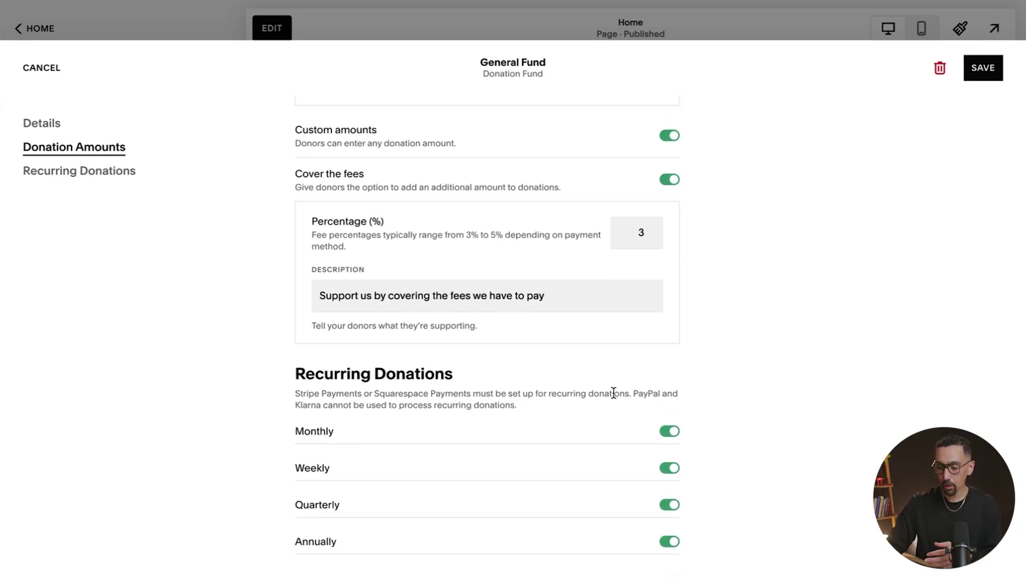
{"action": "scroll", "coordinate": [613, 393], "scroll_direction": "up", "scroll_amount": 6}
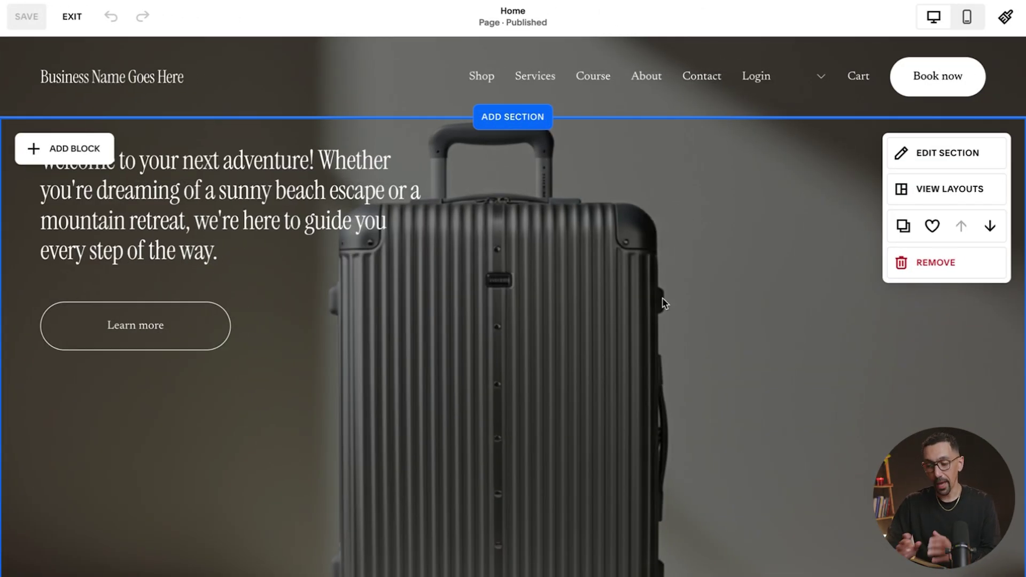
Step: Scroll the Home page editor past Featured Products to the 'Schedule a time with us' section
{"action": "scroll", "coordinate": [608, 279], "scroll_direction": "down", "scroll_amount": 4}
{"action": "scroll", "coordinate": [608, 279], "scroll_direction": "down", "scroll_amount": 12}
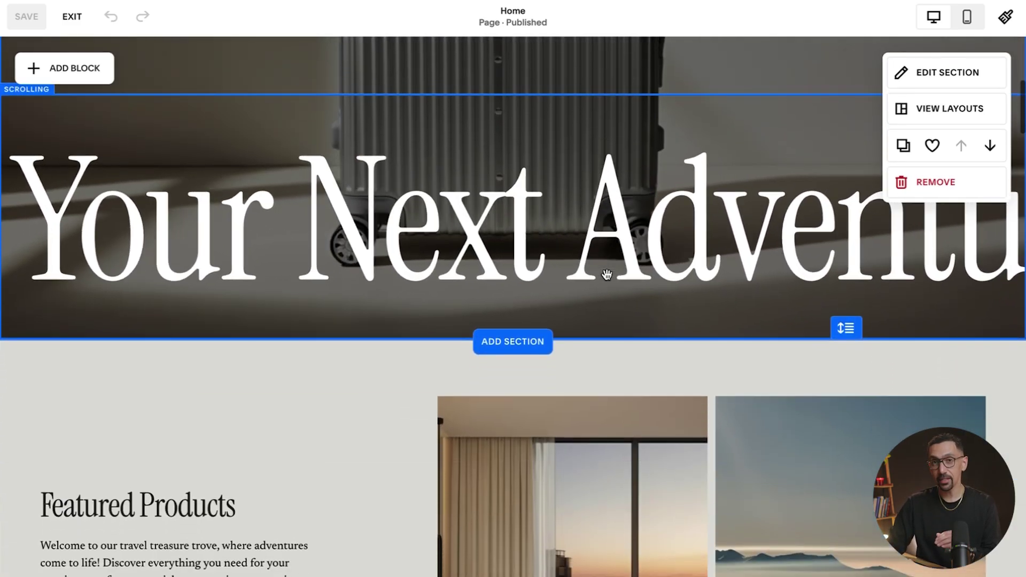
{"action": "scroll", "coordinate": [662, 304], "scroll_direction": "down", "scroll_amount": 4}
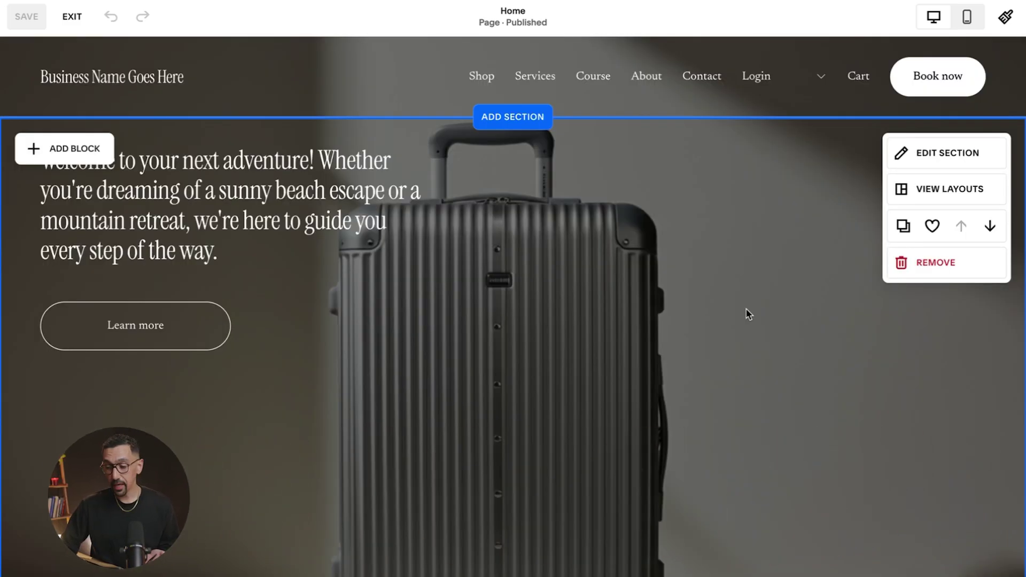
{"action": "scroll", "coordinate": [749, 314], "scroll_direction": "down", "scroll_amount": 20}
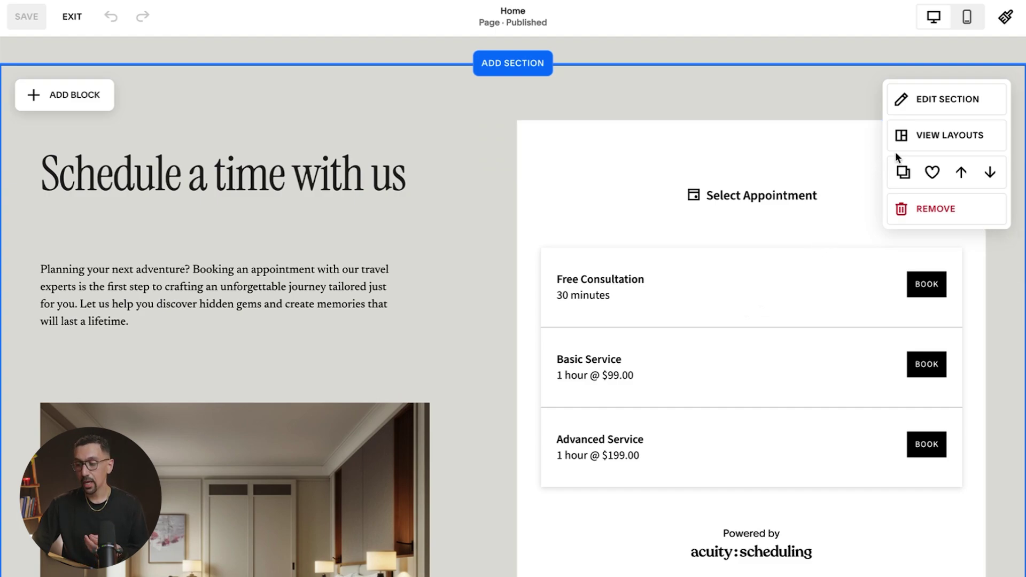
Step: Set the booking section's Anchor Link to #appointment and copy its full anchor URL
{"action": "left_click", "coordinate": [946, 99]}
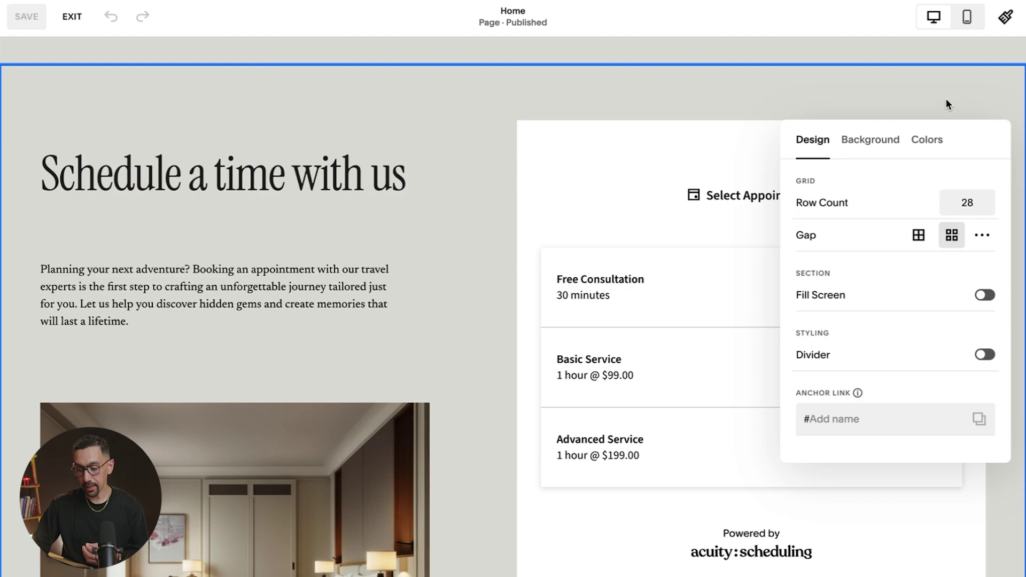
{"action": "scroll", "coordinate": [861, 326], "scroll_direction": "down", "scroll_amount": 1}
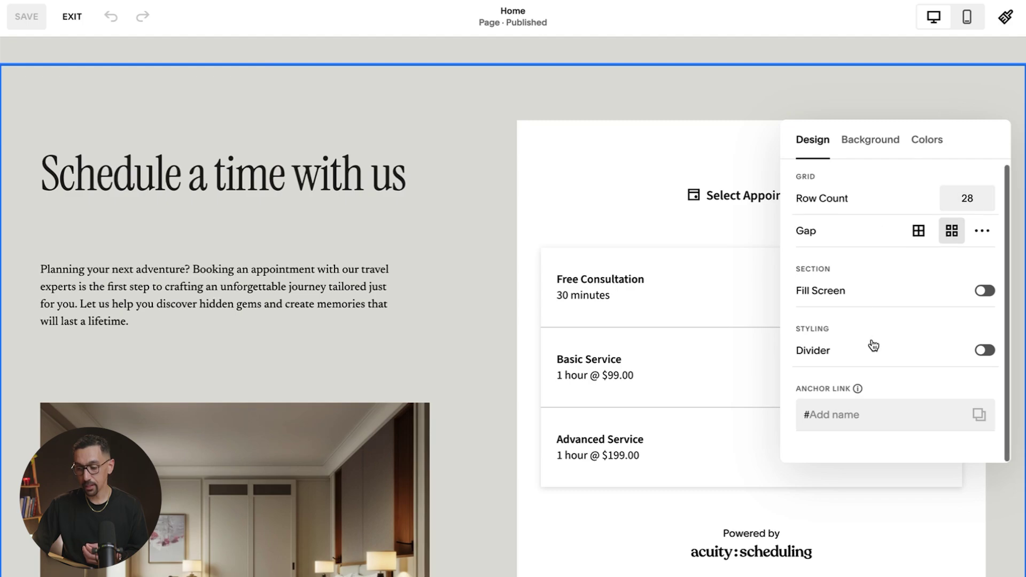
{"action": "left_click", "coordinate": [833, 413]}
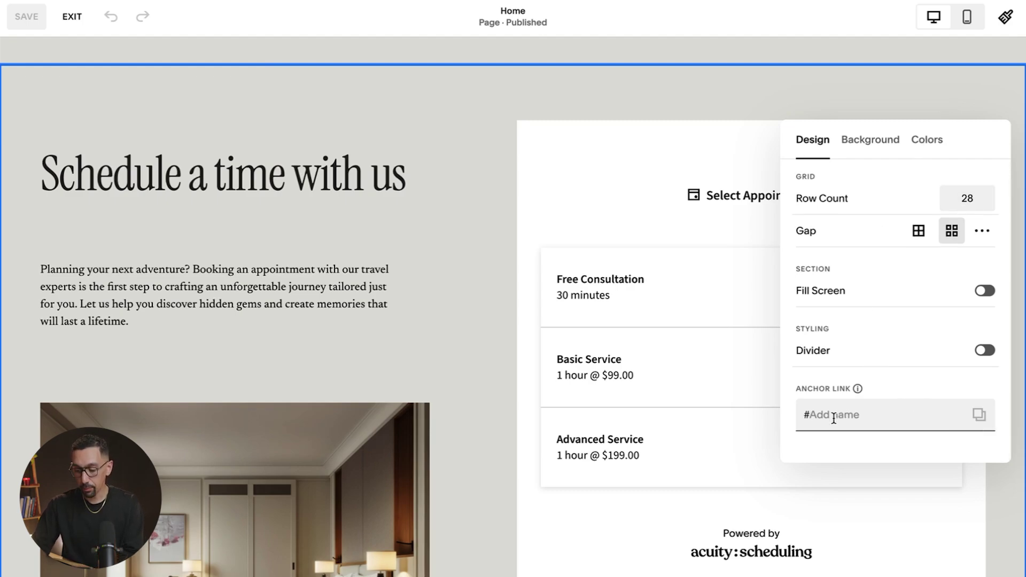
{"action": "type", "text": "call-to-ac"}
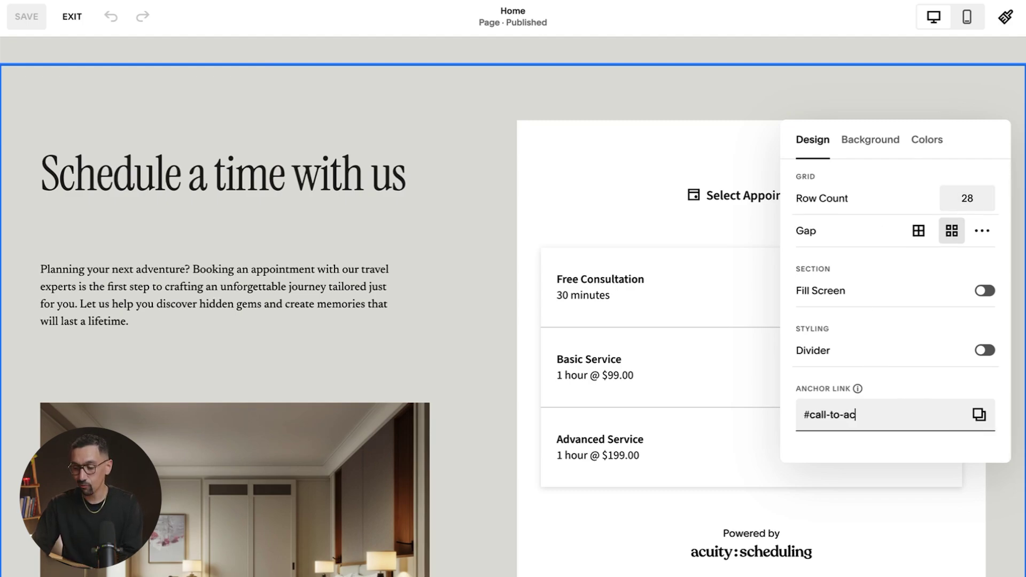
{"action": "type", "text": "tion"}
{"action": "key", "text": "ctrl+a"}
{"action": "key", "text": "BackSpace"}
{"action": "type", "text": "app"}
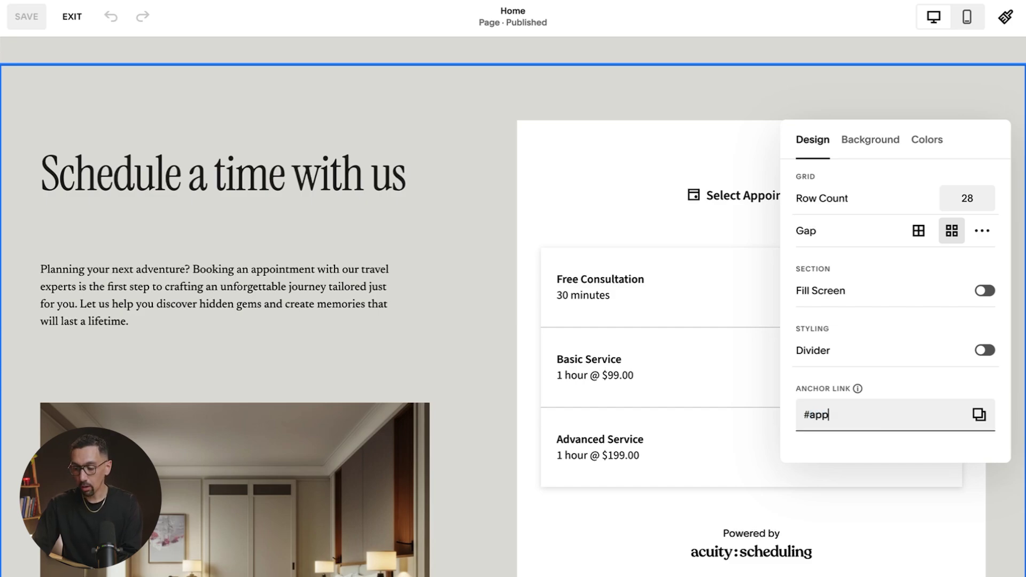
{"action": "type", "text": "ointment"}
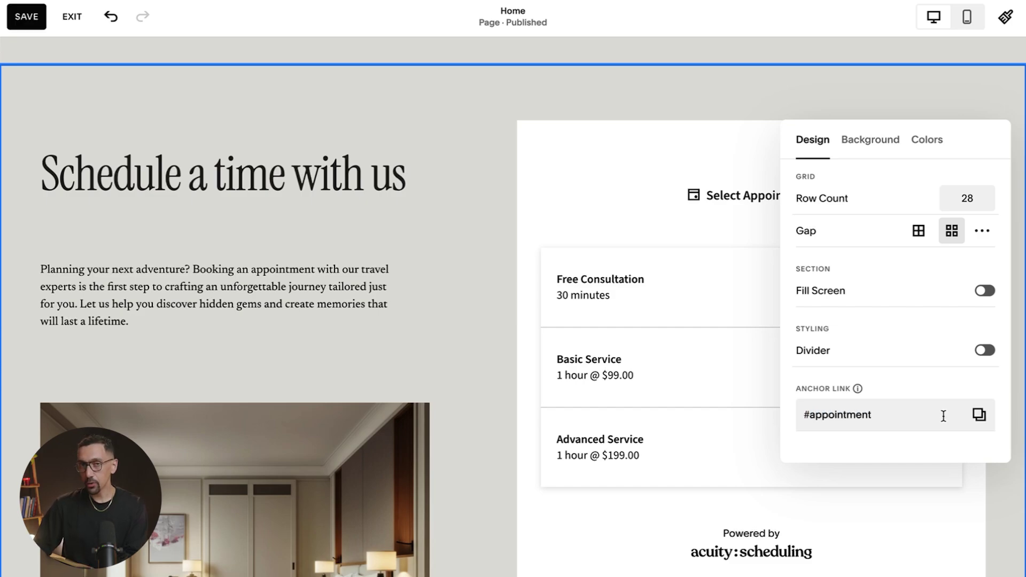
{"action": "left_click", "coordinate": [978, 415]}
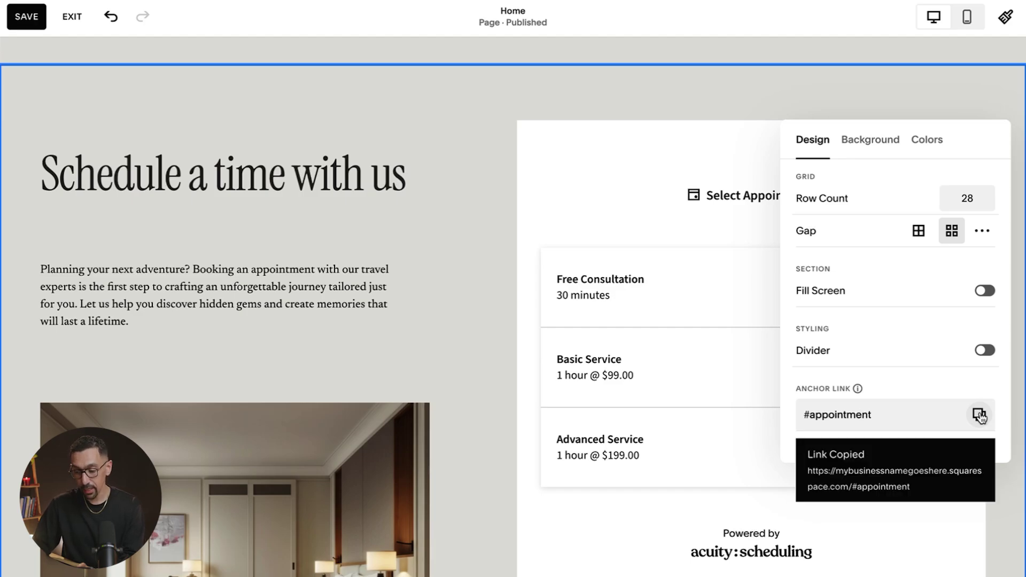
{"action": "scroll", "coordinate": [366, 177], "scroll_direction": "up", "scroll_amount": 1}
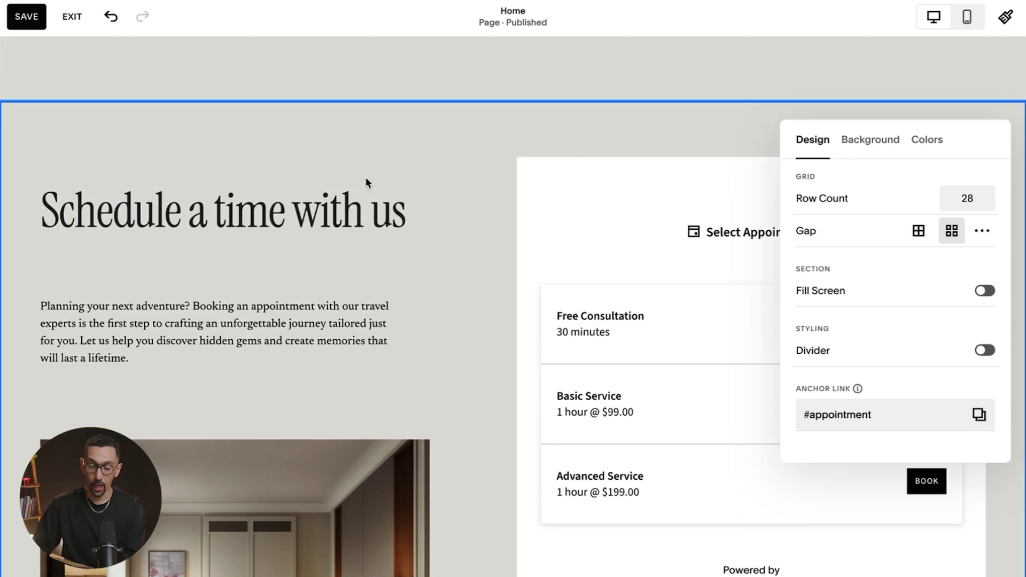
Step: Select 'every step of the way.' in the hero heading, link it to /#appointment, and save
{"action": "scroll", "coordinate": [366, 177], "scroll_direction": "up", "scroll_amount": 15}
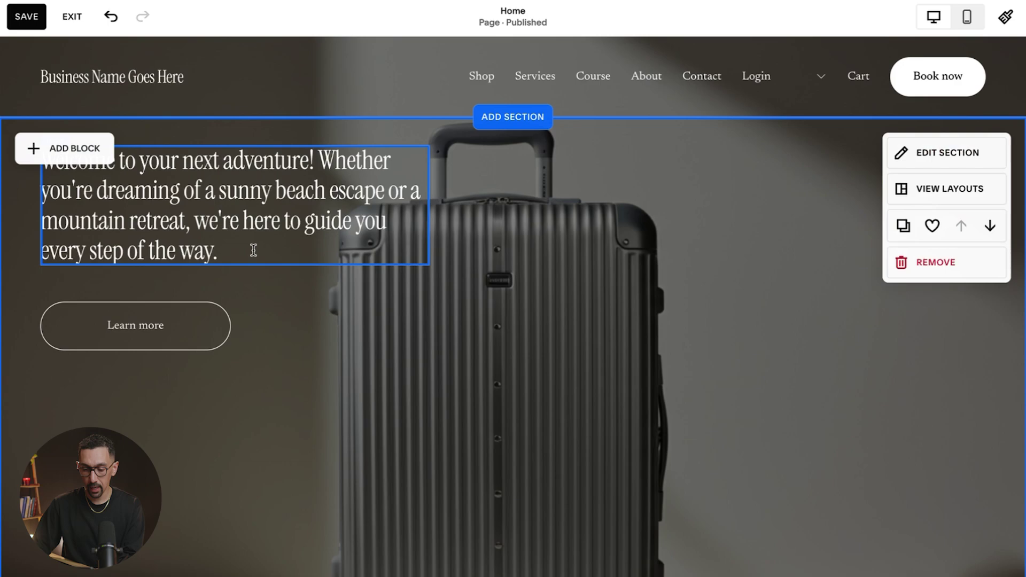
{"action": "left_click", "coordinate": [225, 253]}
{"action": "left_click", "coordinate": [210, 252]}
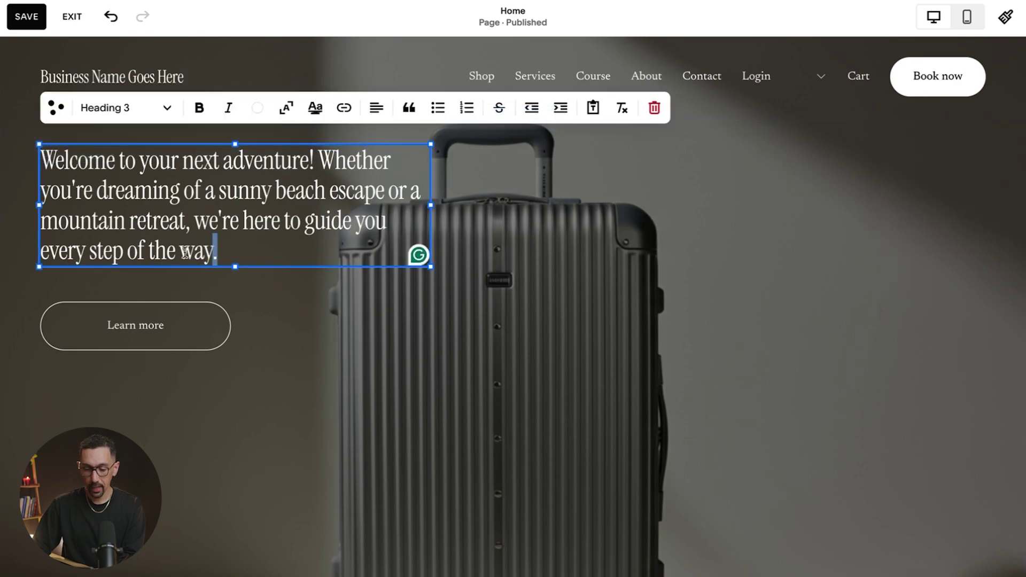
{"action": "left_click_drag", "start_coordinate": [48, 253], "coordinate": [75, 253]}
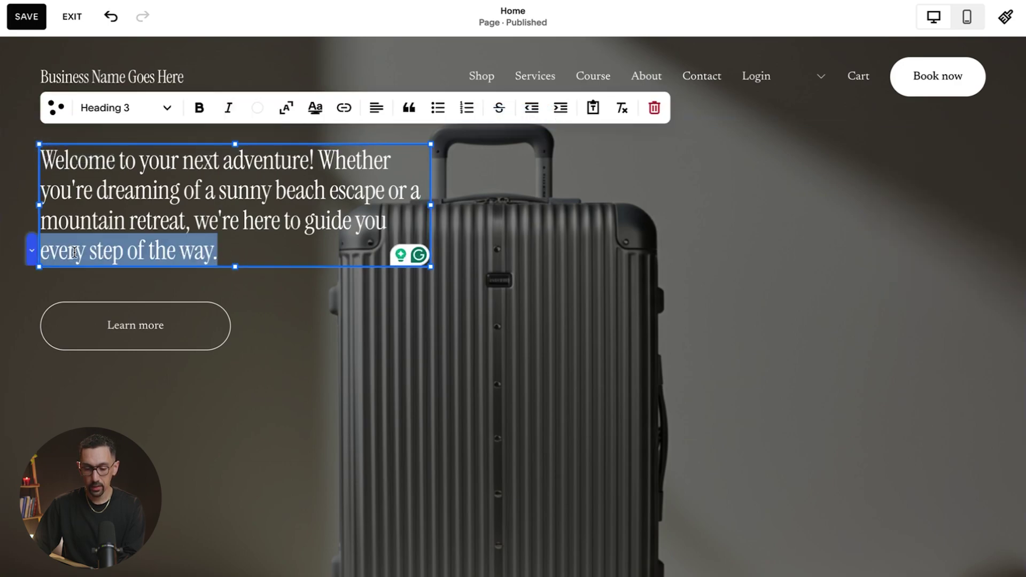
{"action": "key", "text": "ctrl+k"}
{"action": "key", "text": "ctrl+v"}
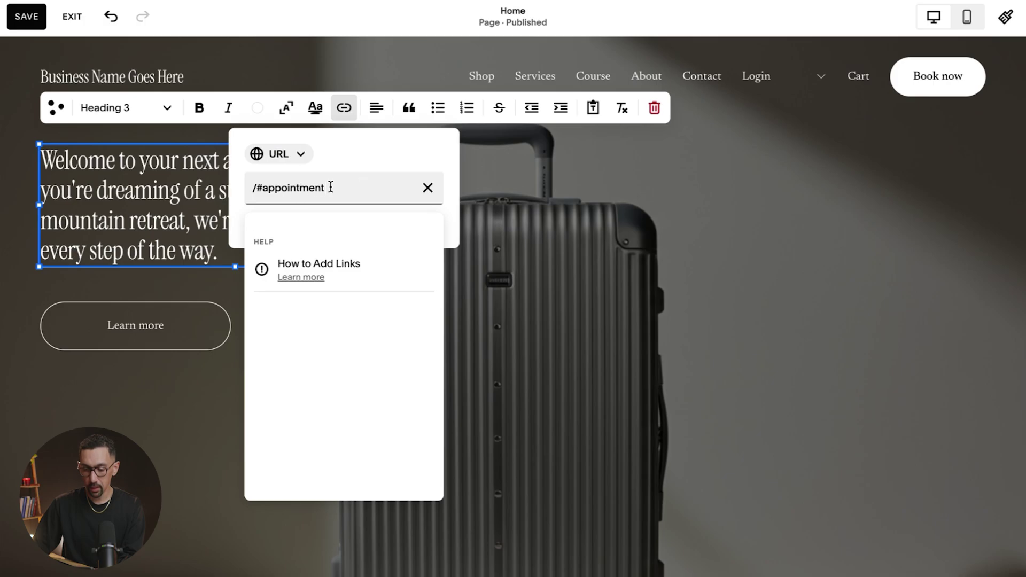
{"action": "key", "text": "Return"}
{"action": "left_click", "coordinate": [26, 17]}
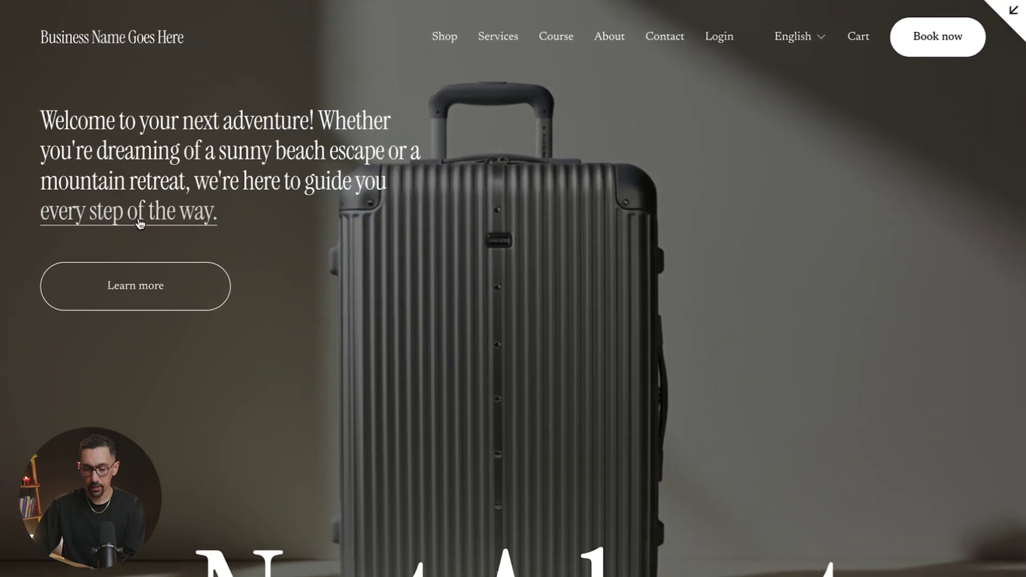
Step: Scroll the saved Home page preview down to the Schedule section to check the hero link
{"action": "scroll", "coordinate": [137, 222], "scroll_direction": "down", "scroll_amount": 10}
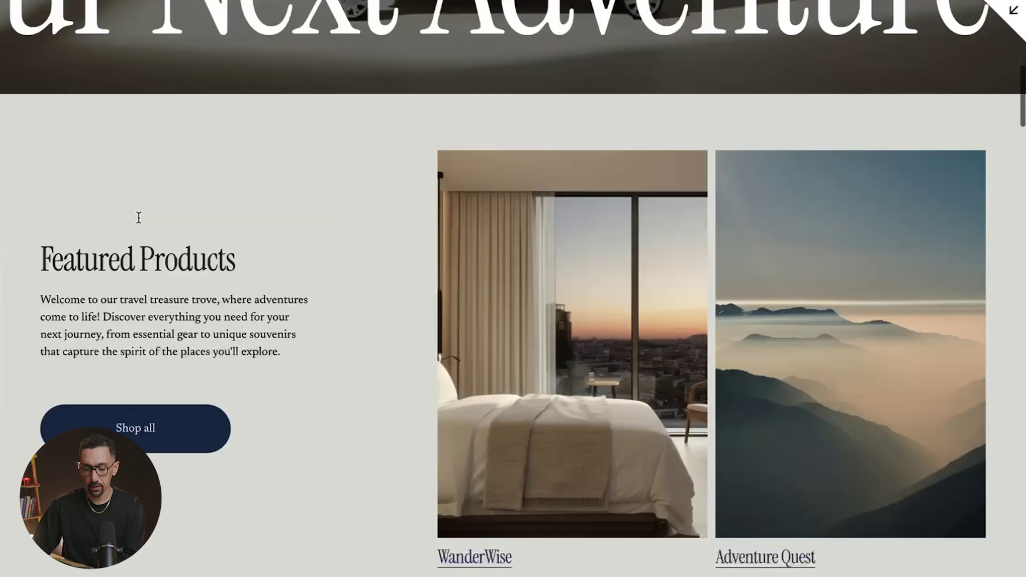
{"action": "scroll", "coordinate": [139, 218], "scroll_direction": "down", "scroll_amount": 15}
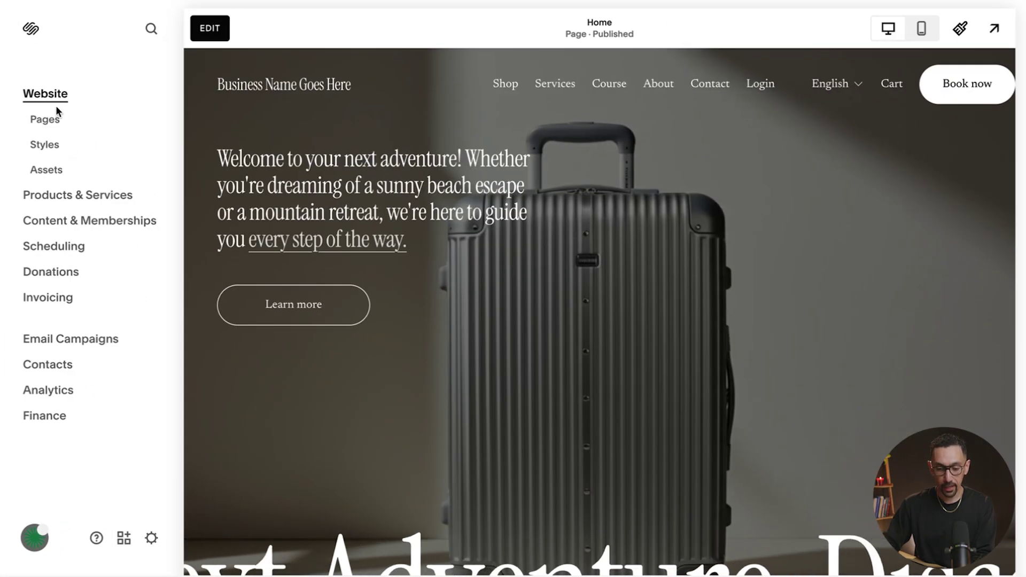
{"action": "left_click", "coordinate": [45, 120]}
{"action": "scroll", "coordinate": [80, 206], "scroll_direction": "down", "scroll_amount": 2}
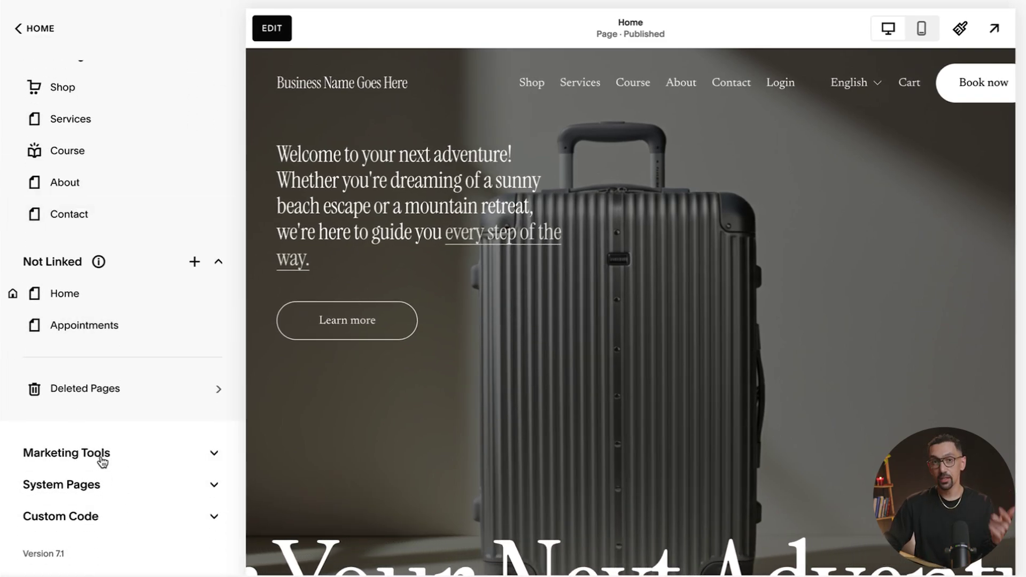
{"action": "left_click", "coordinate": [98, 528]}
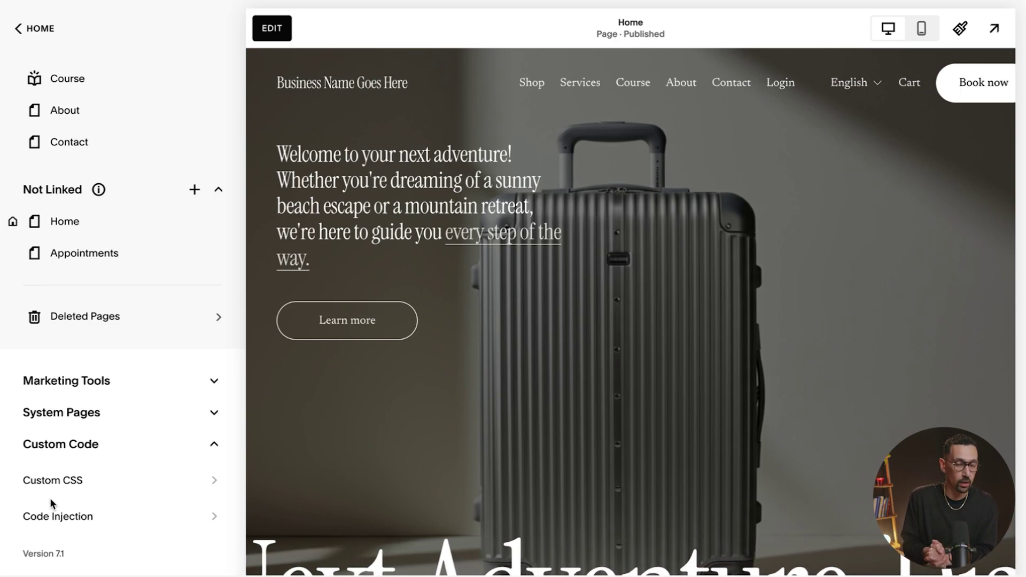
{"action": "left_click", "coordinate": [85, 392]}
{"action": "scroll", "coordinate": [103, 396], "scroll_direction": "down", "scroll_amount": 3}
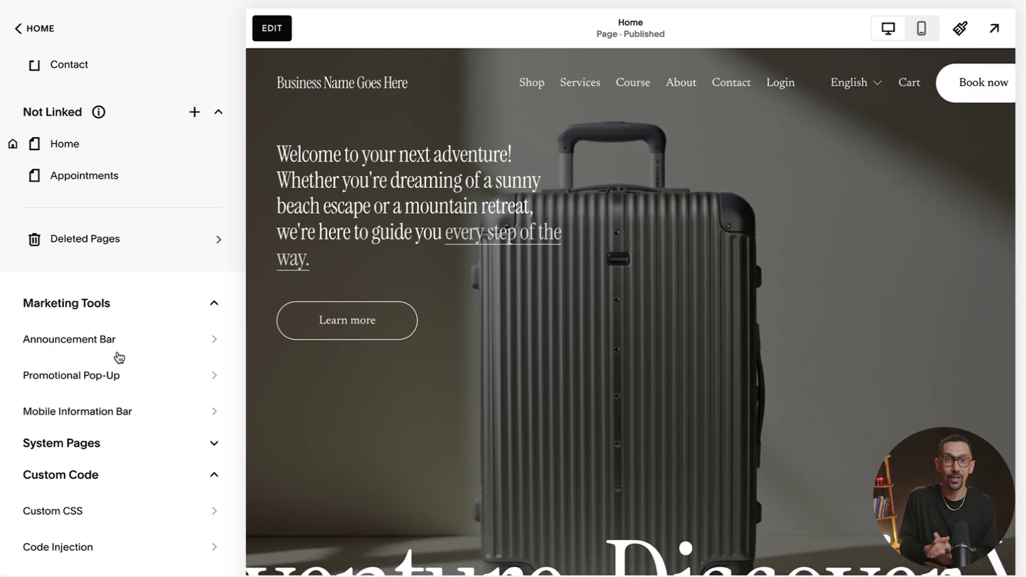
{"action": "left_click", "coordinate": [61, 443]}
{"action": "scroll", "coordinate": [58, 374], "scroll_direction": "down", "scroll_amount": 3}
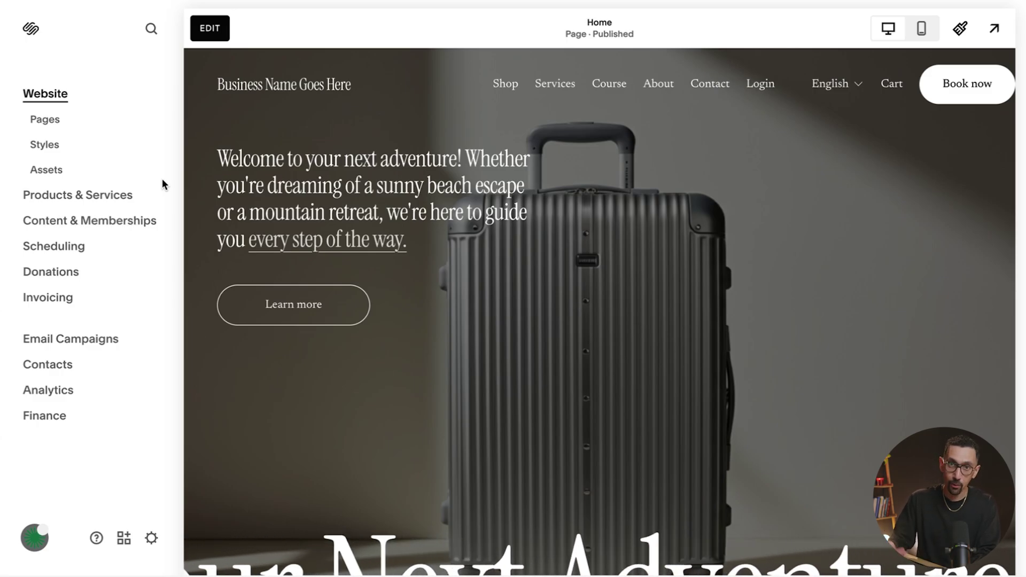
Step: Use the settings search to visit SEO Appearance, then open the Code Injection page
{"action": "key", "text": "/"}
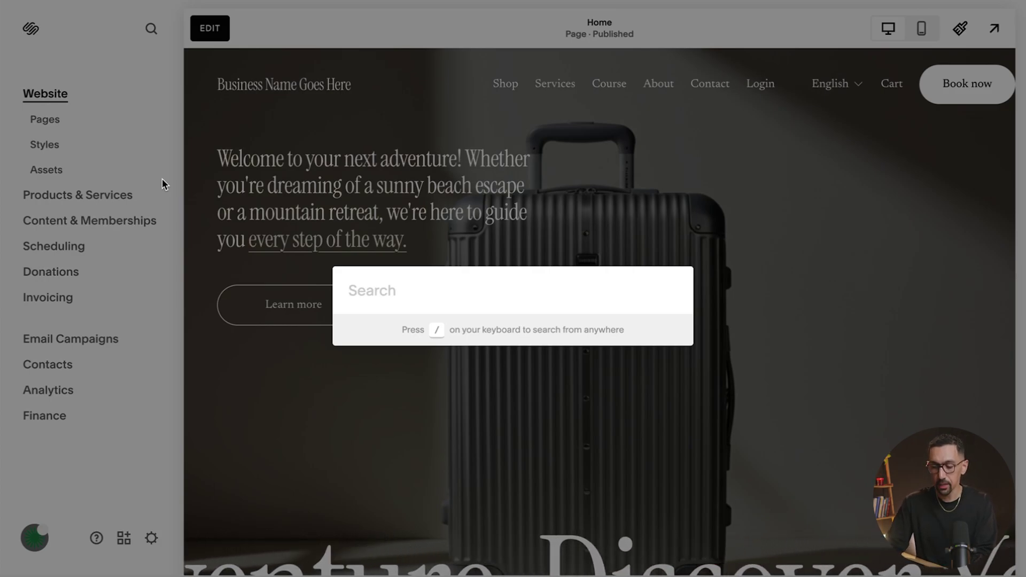
{"action": "type", "text": "seo"}
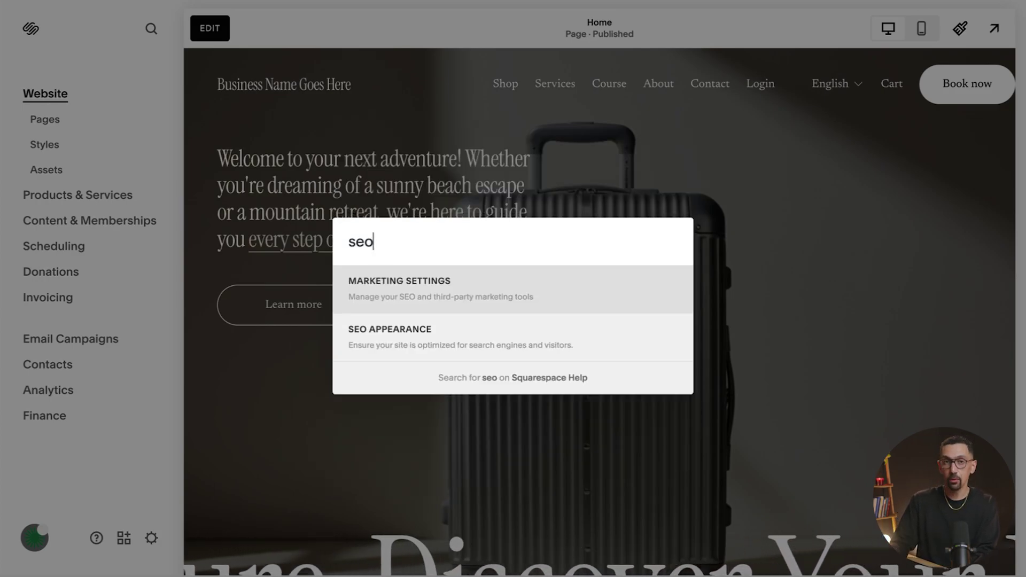
{"action": "key", "text": "Down"}
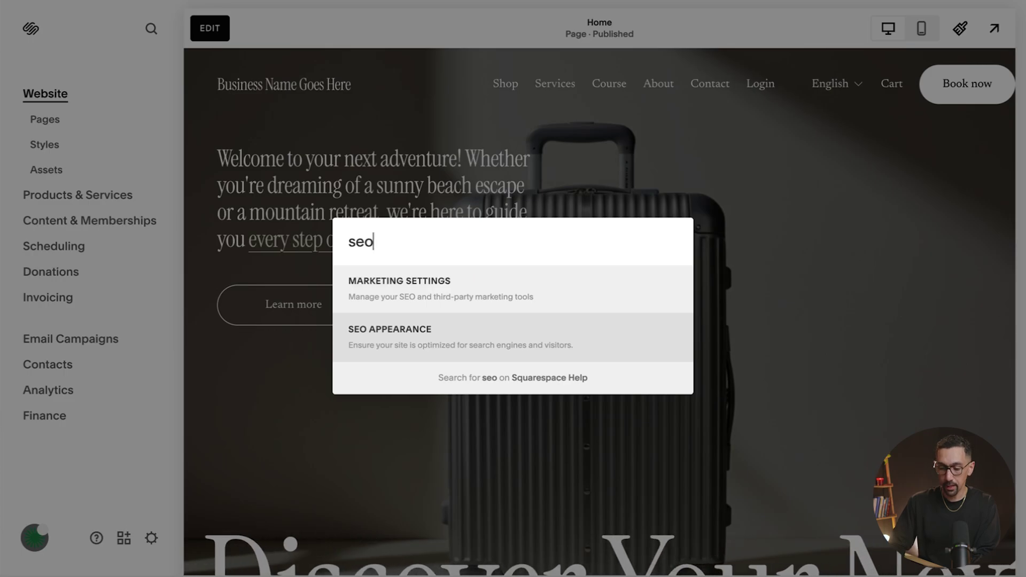
{"action": "key", "text": "Return"}
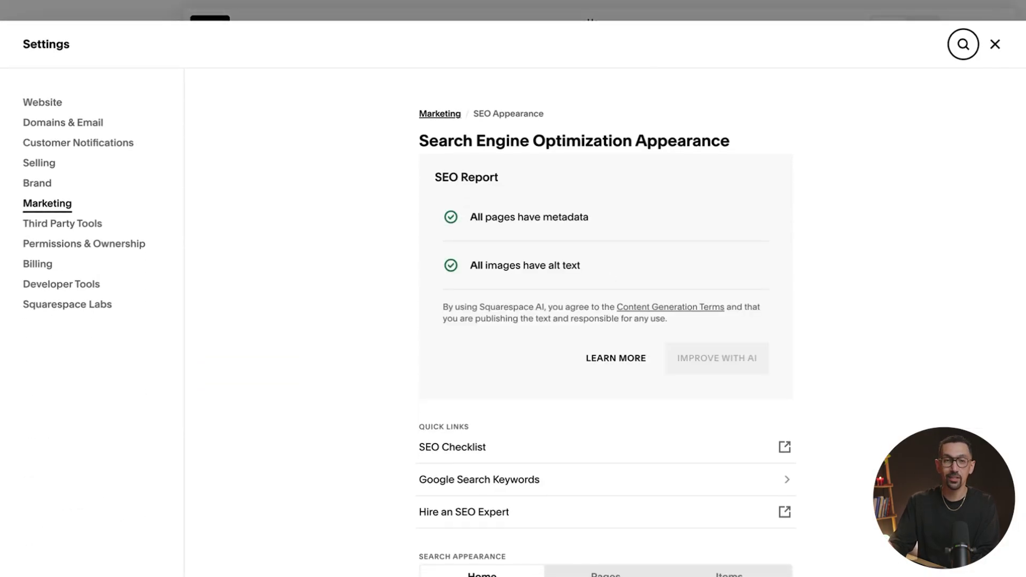
{"action": "type", "text": "/"}
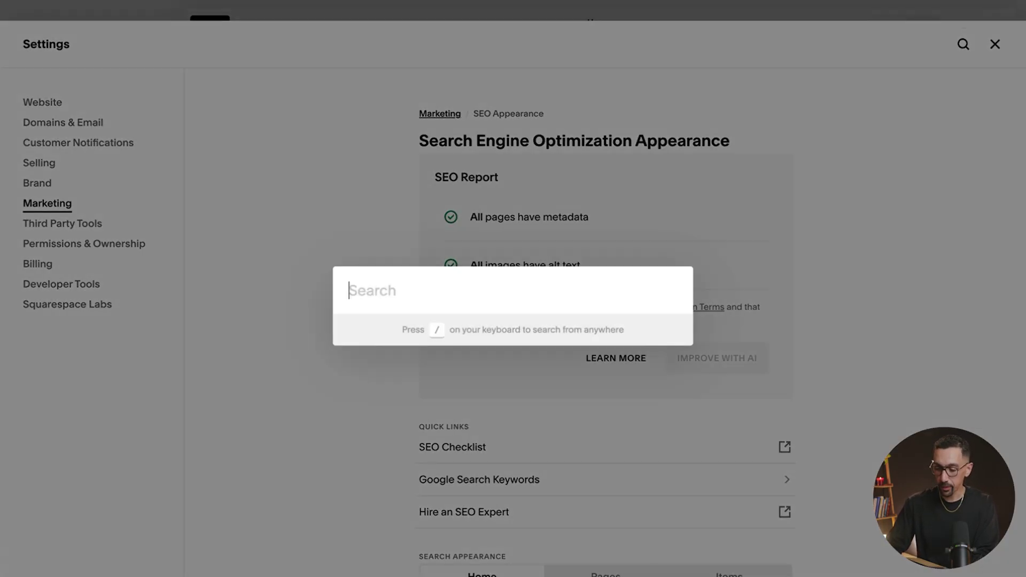
{"action": "type", "text": "code"}
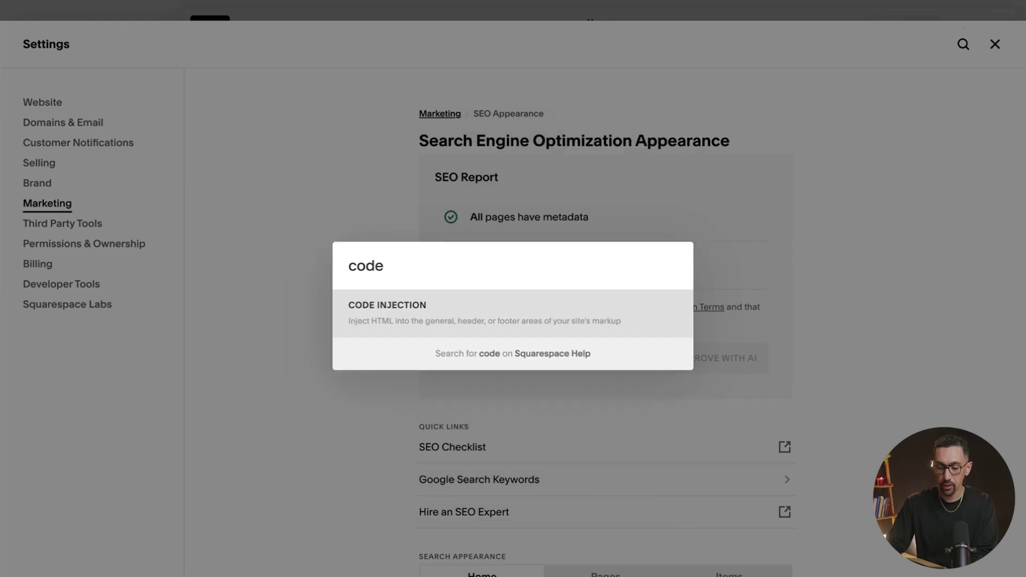
{"action": "key", "text": "Return"}
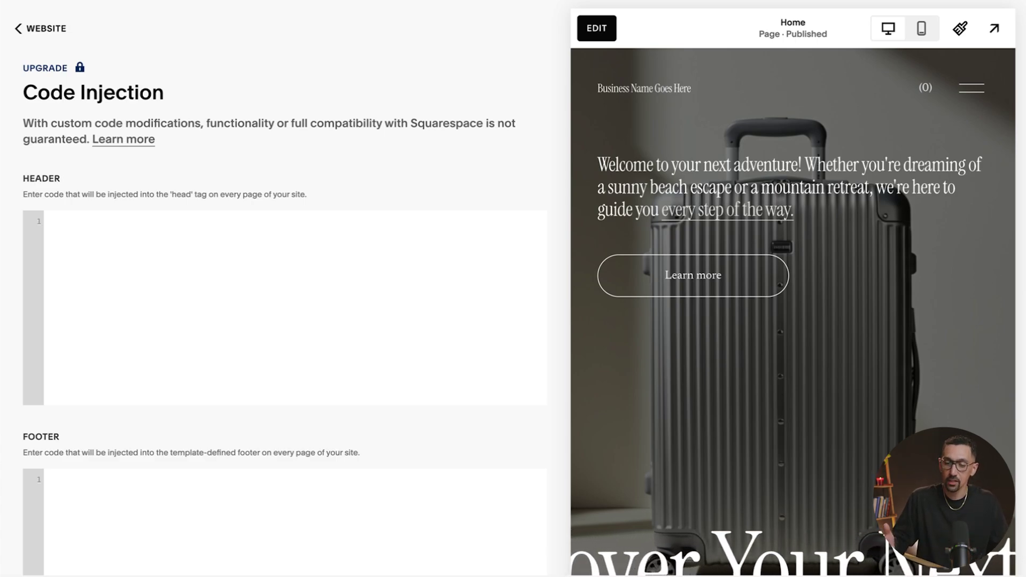
Step: From the main Website menu, hide Invoicing, Content & Memberships and Products & Services from the sidebar
{"action": "left_click", "coordinate": [45, 28]}
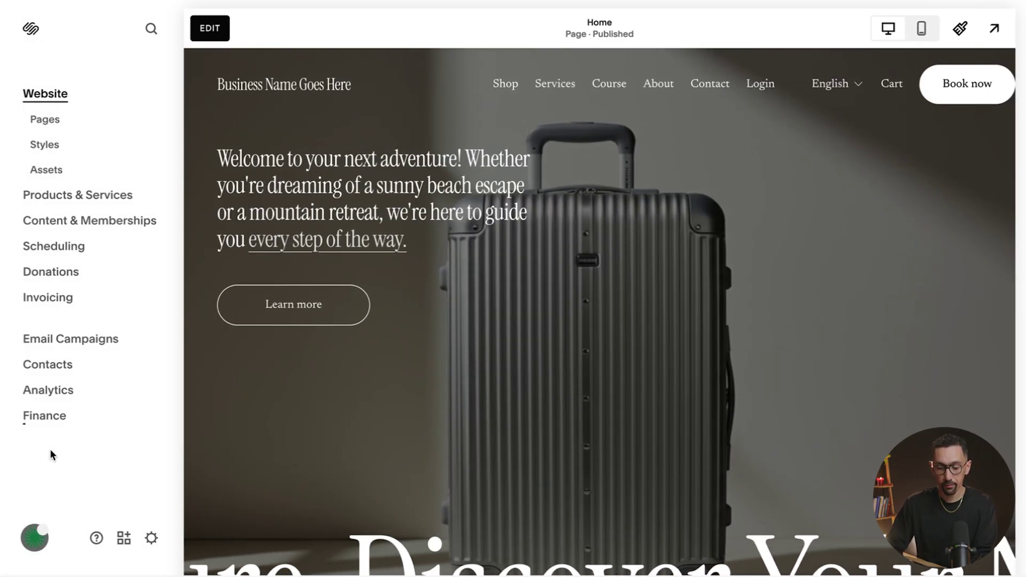
{"action": "left_click", "coordinate": [126, 543]}
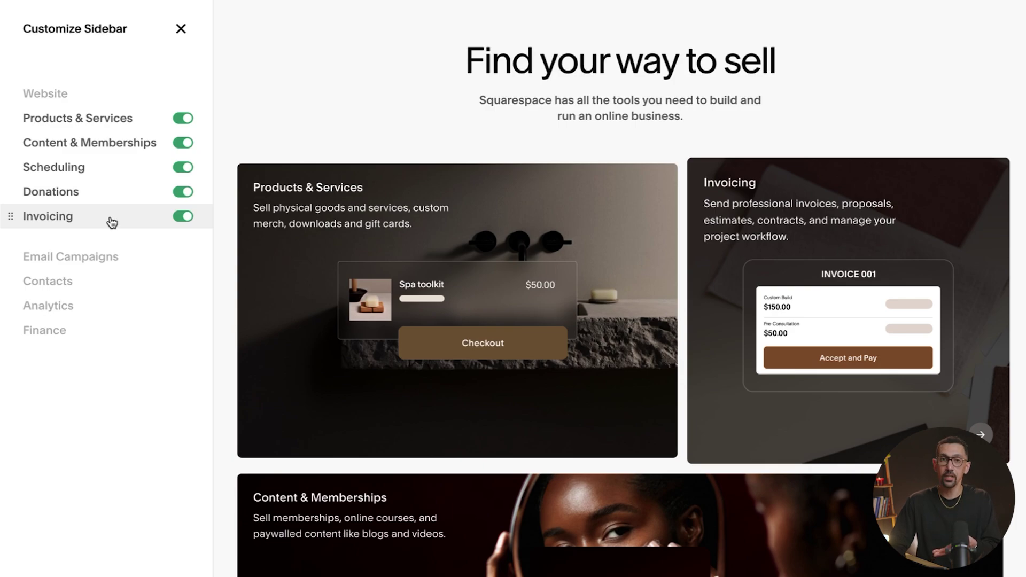
{"action": "left_click", "coordinate": [183, 217]}
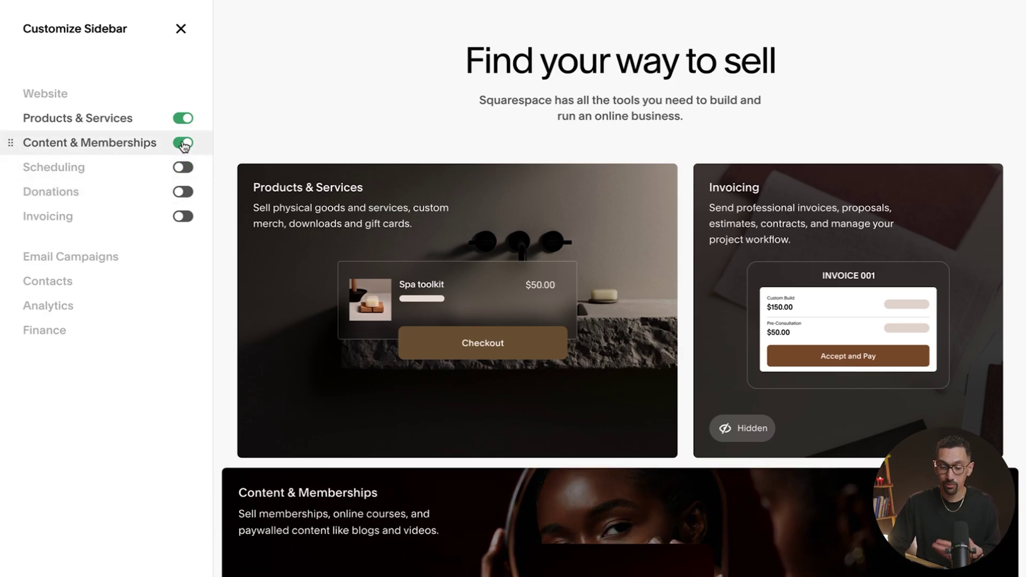
{"action": "left_click", "coordinate": [184, 143]}
{"action": "left_click", "coordinate": [183, 118]}
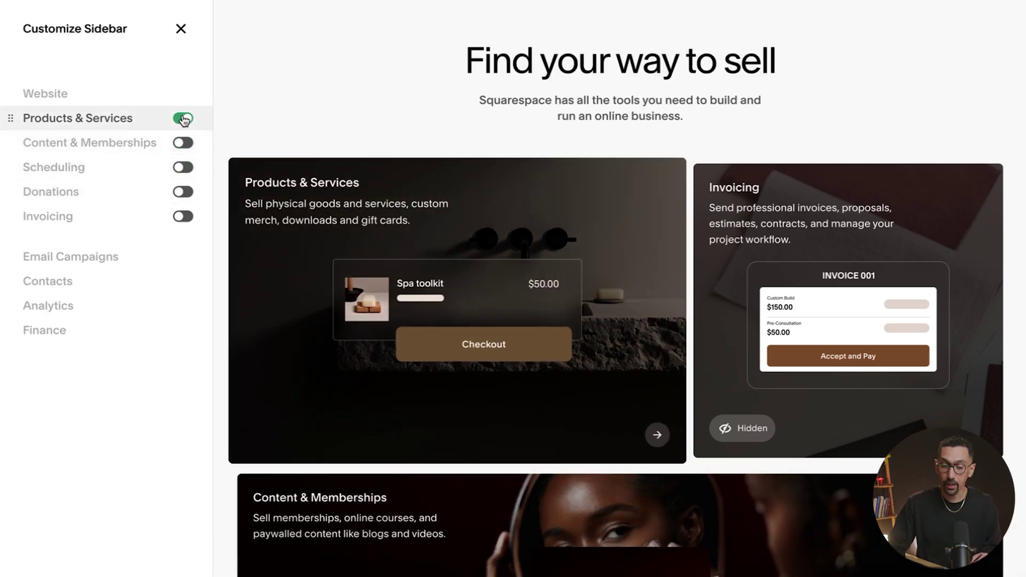
Step: Close the Customize Sidebar panel to keep the sidebar with only the five remaining sections
{"action": "left_click", "coordinate": [181, 28]}
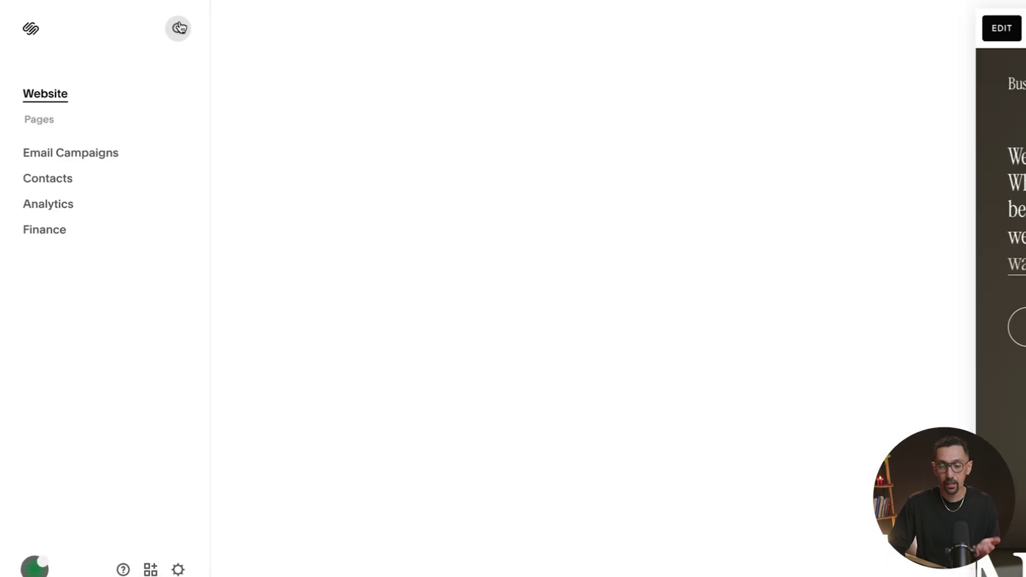